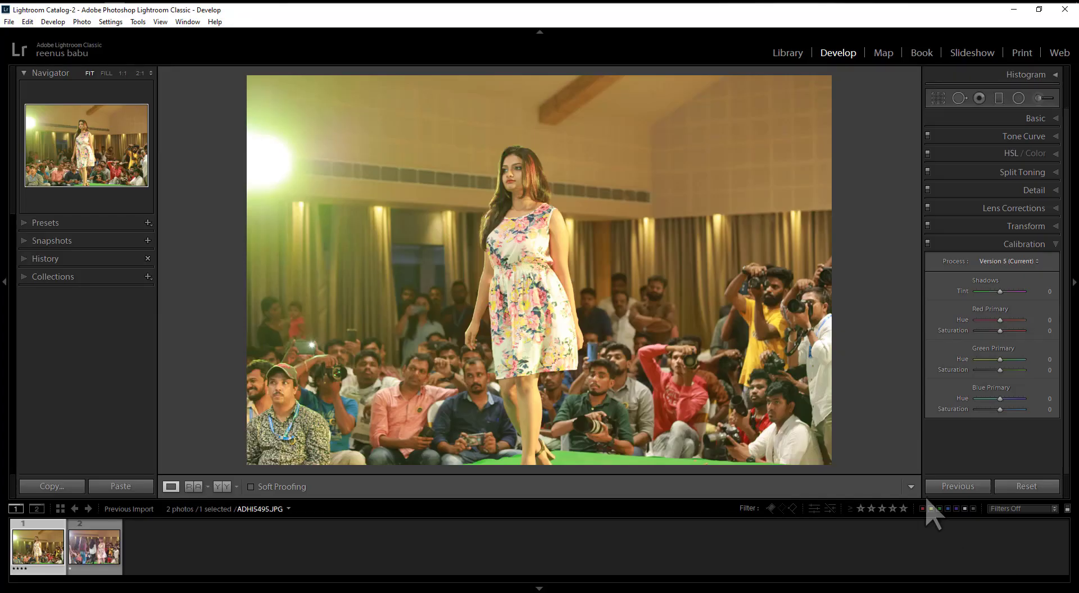
Step: Advance to the second runway photo, ADHI5544.JPG, in the Develop module
key("Right")
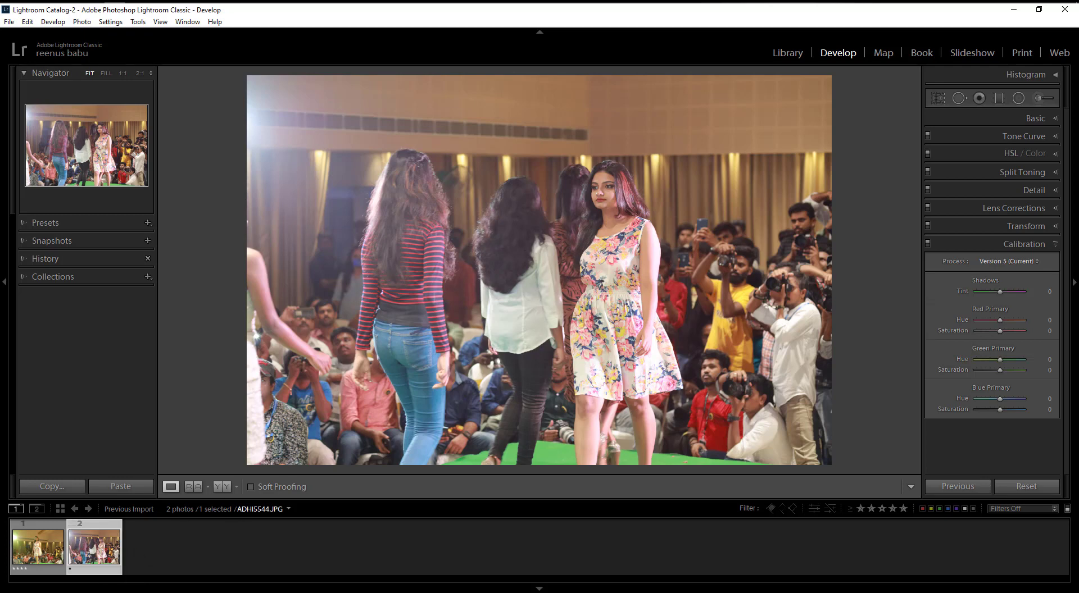
Step: Swap the Calibration panel for the Basic panel and view Help > About Lightroom Classic
left_click(986, 244)
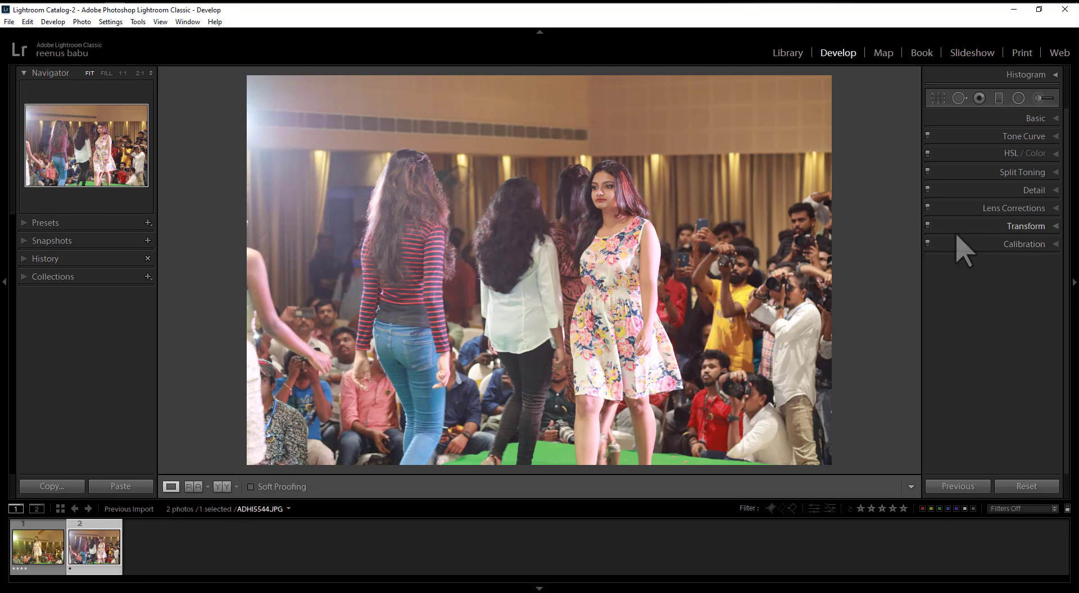
left_click(1012, 119)
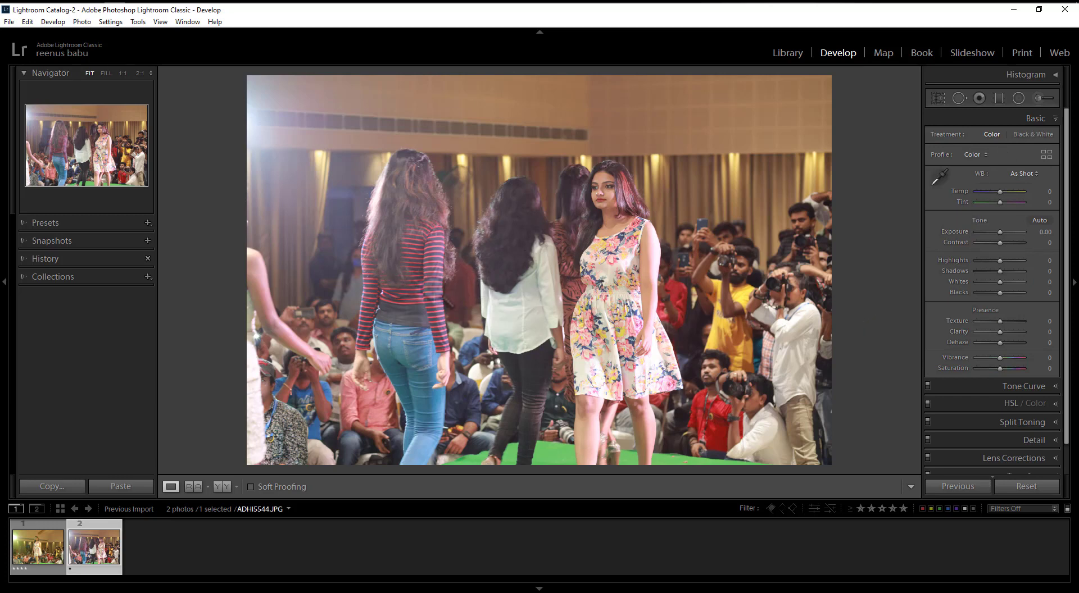
left_click(214, 21)
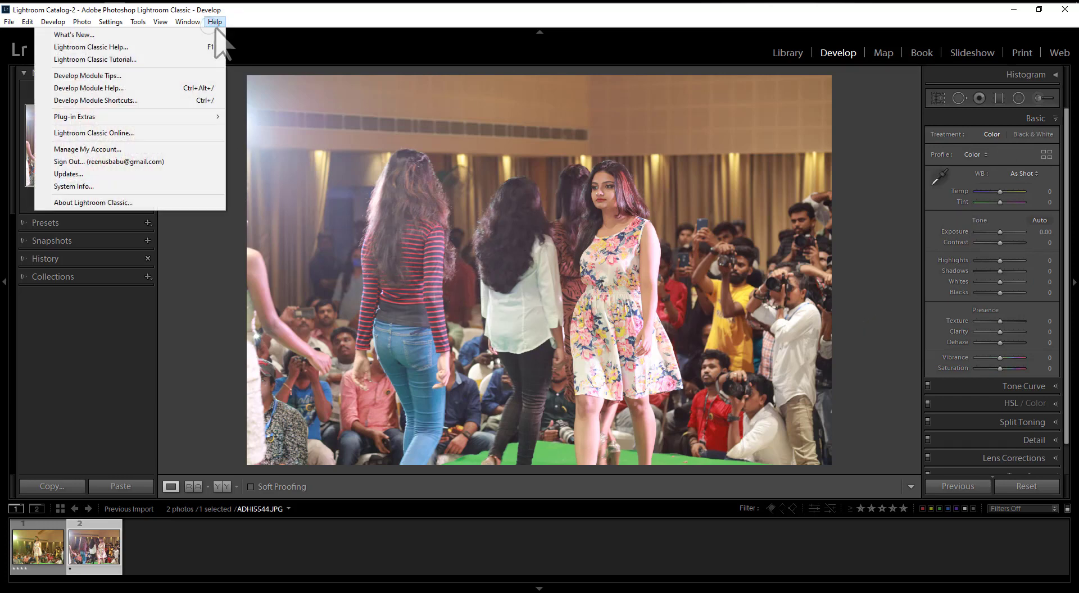
left_click(187, 203)
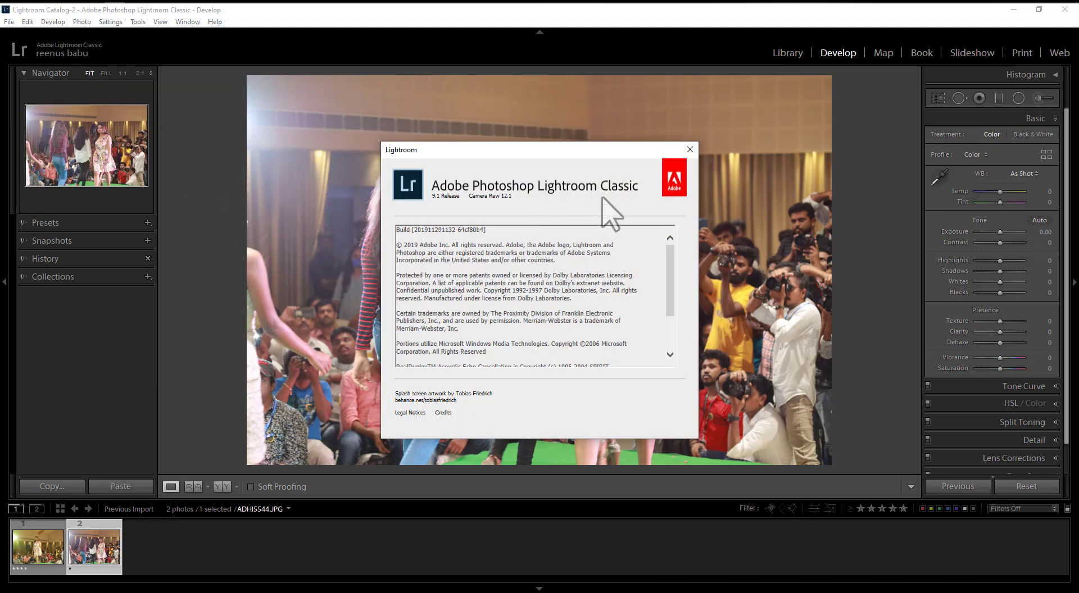
left_click(689, 150)
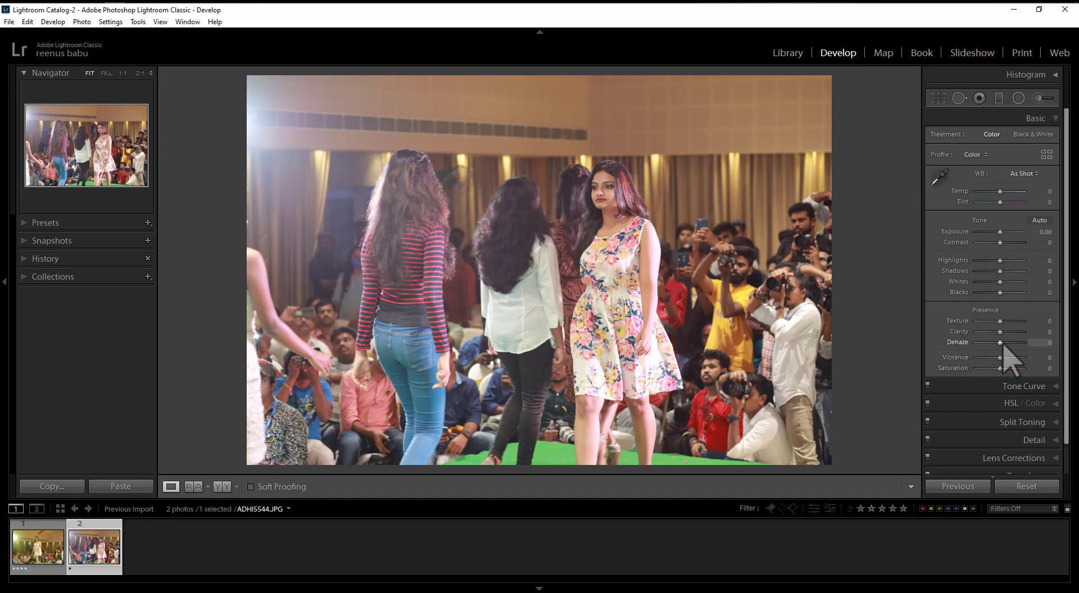
Step: On ADHI5544.JPG, set Dehaze +60, Vibrance −24 and Shadows +43 in the Basic panel
left_click_drag(1015, 343, 1016, 345)
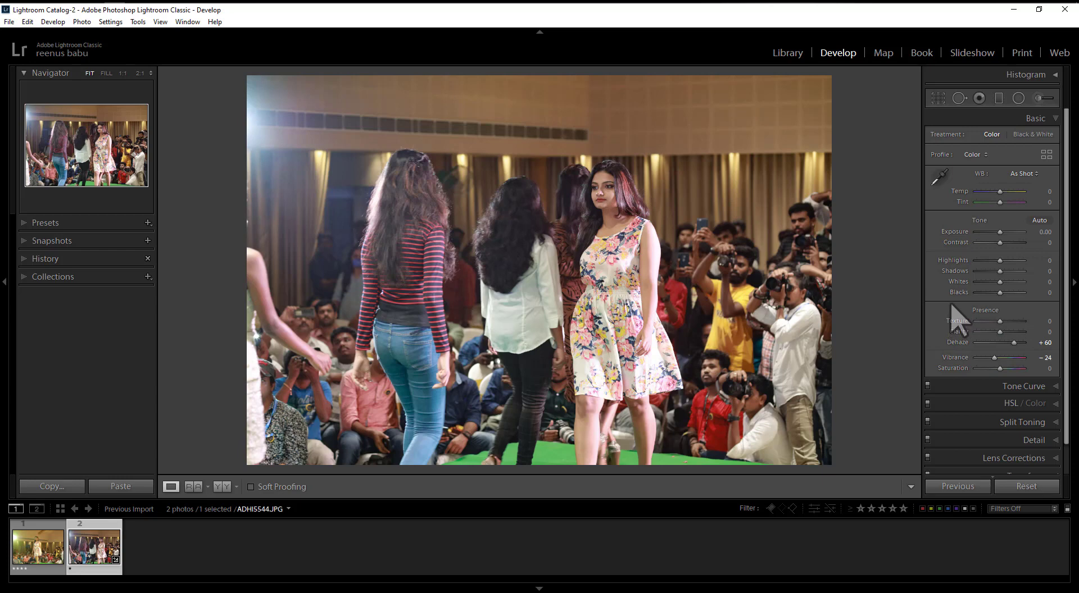
left_click(1009, 272)
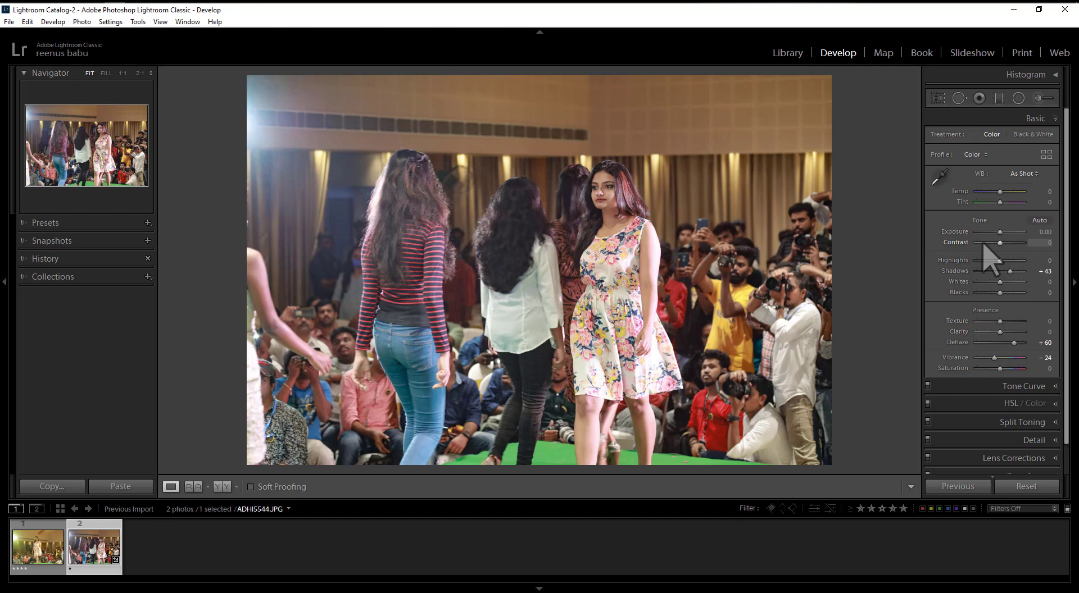
left_click(1012, 118)
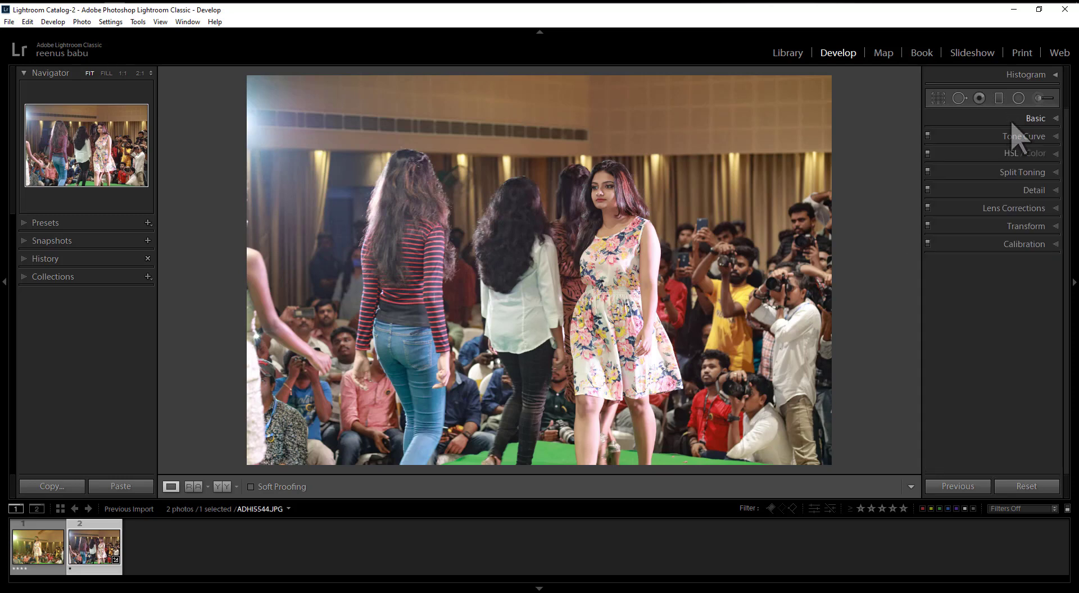
Step: Raise Blue Primary Saturation to +52 in the Calibration panel of ADHI5544.JPG
left_click(999, 243)
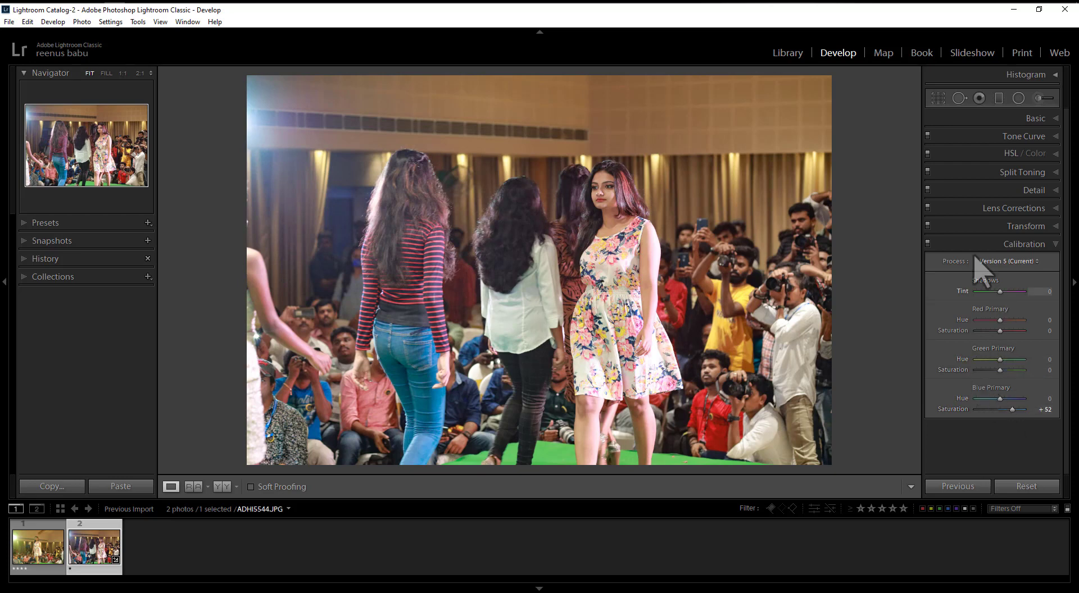
left_click(992, 246)
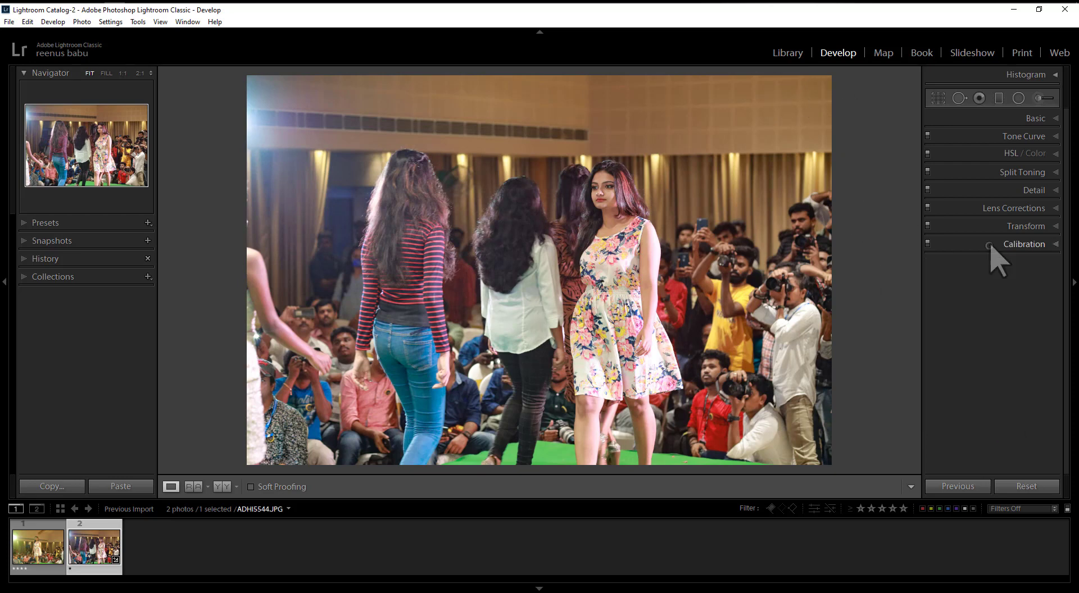
left_click(1025, 119)
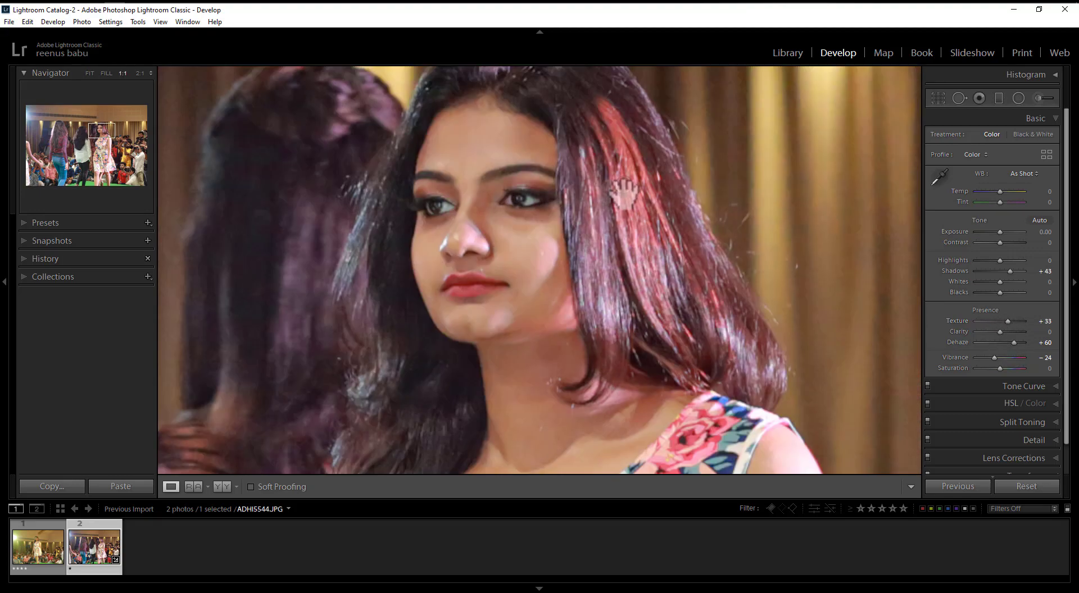
Step: Zoom 1:1 on the woman's face, toggle Before/After to compare, then zoom back to Fit
left_click(624, 191)
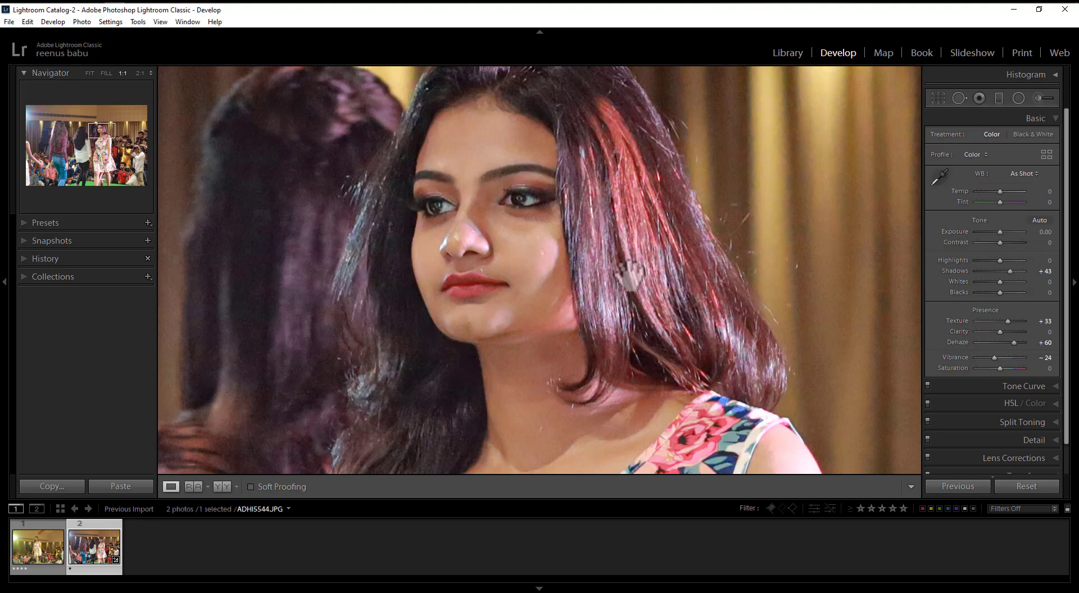
key("backslash")
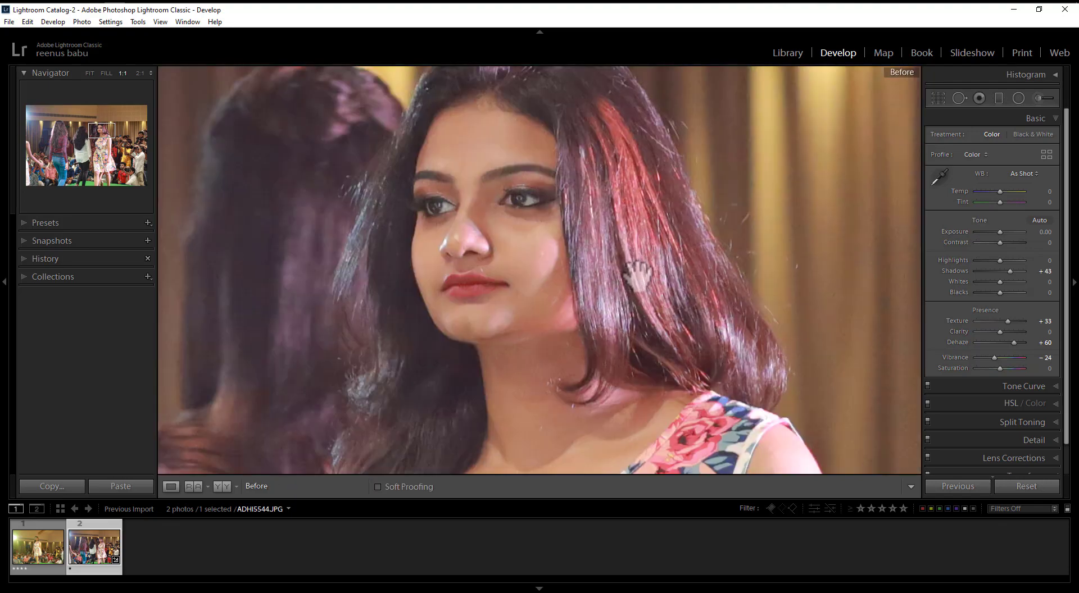
key("backslash")
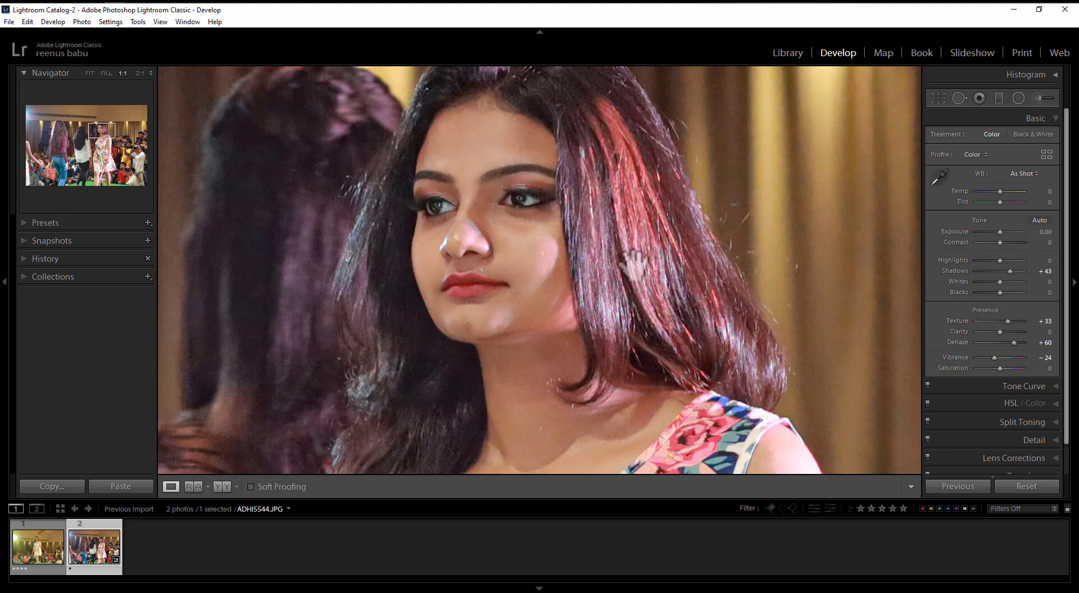
left_click(634, 264)
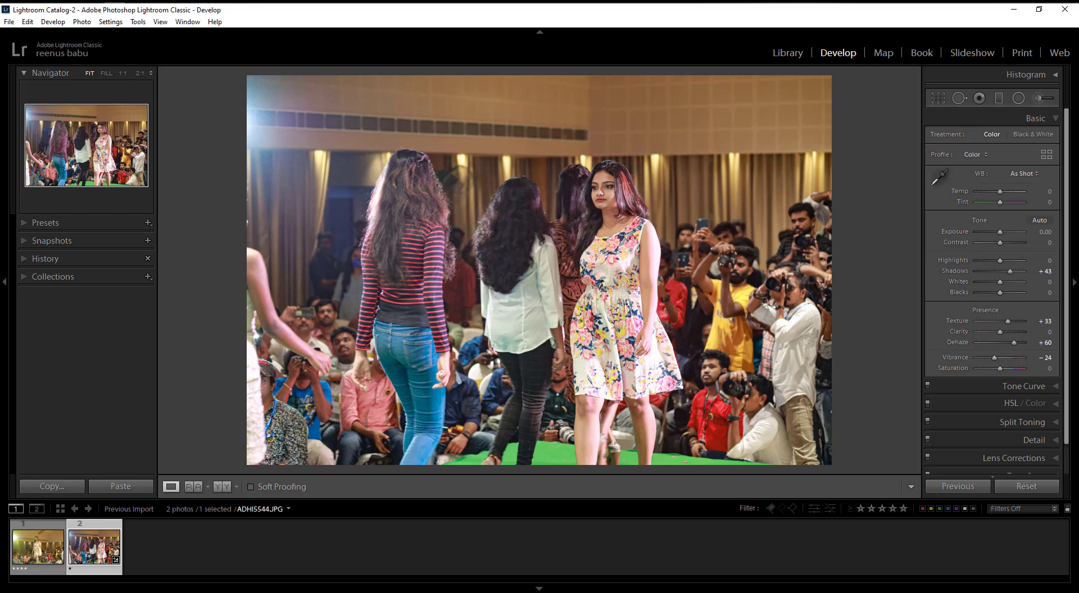
Step: Select the first filmstrip photo ADHI5495.JPG and nudge its Temp down to −20
left_click(38, 546)
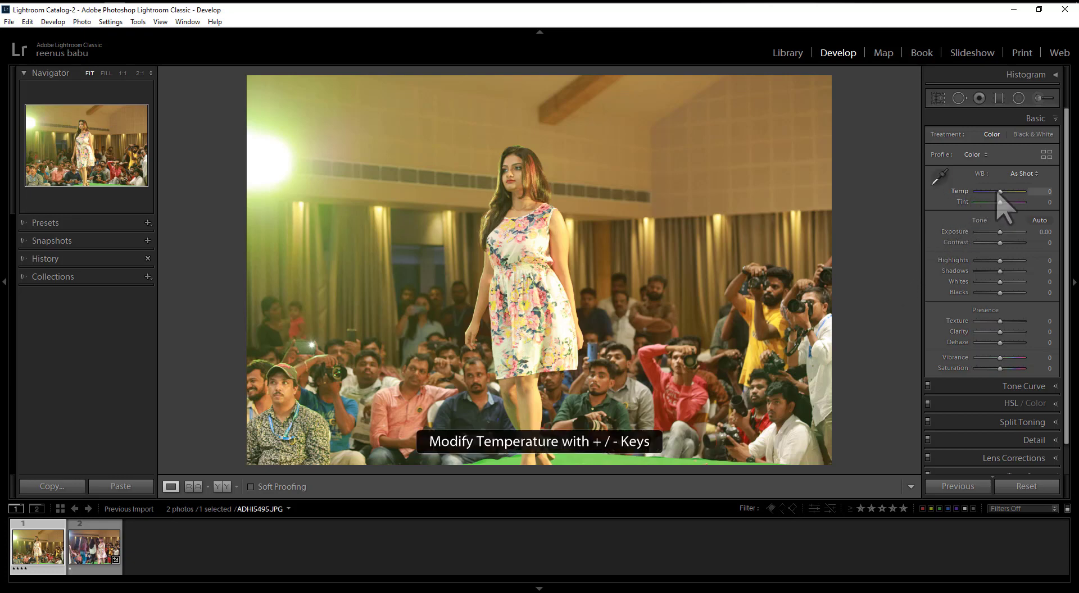
key("minus")
key("minus")
key("minus")
key("minus")
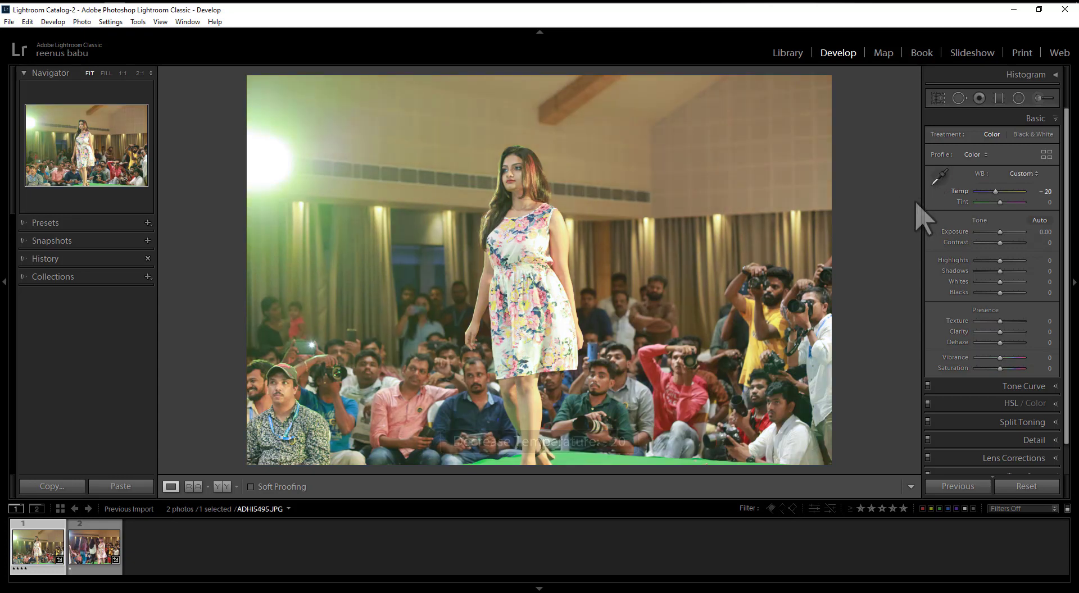
key("minus")
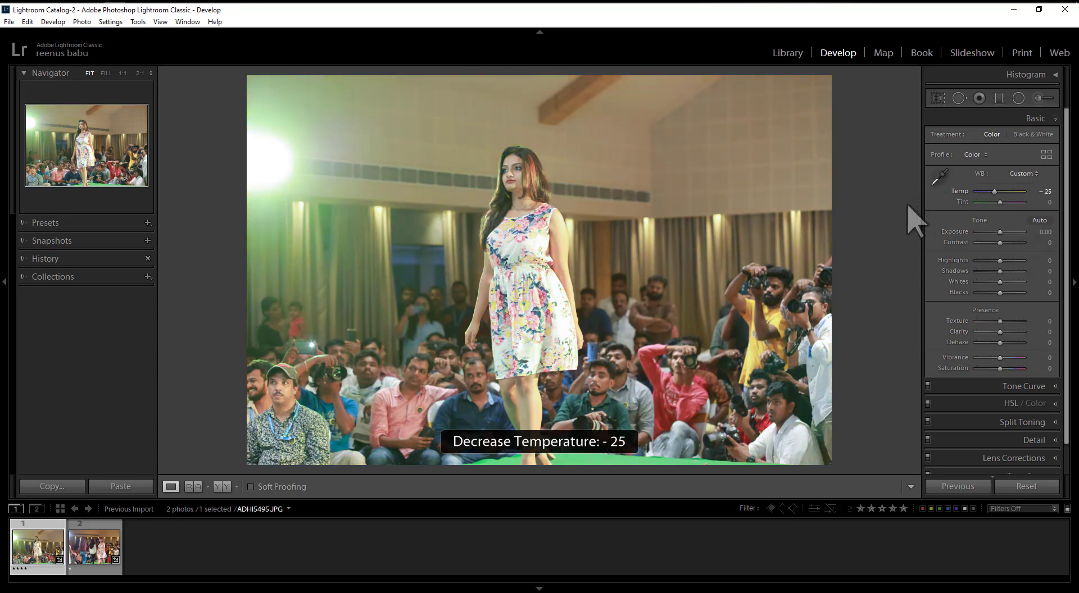
key("equal")
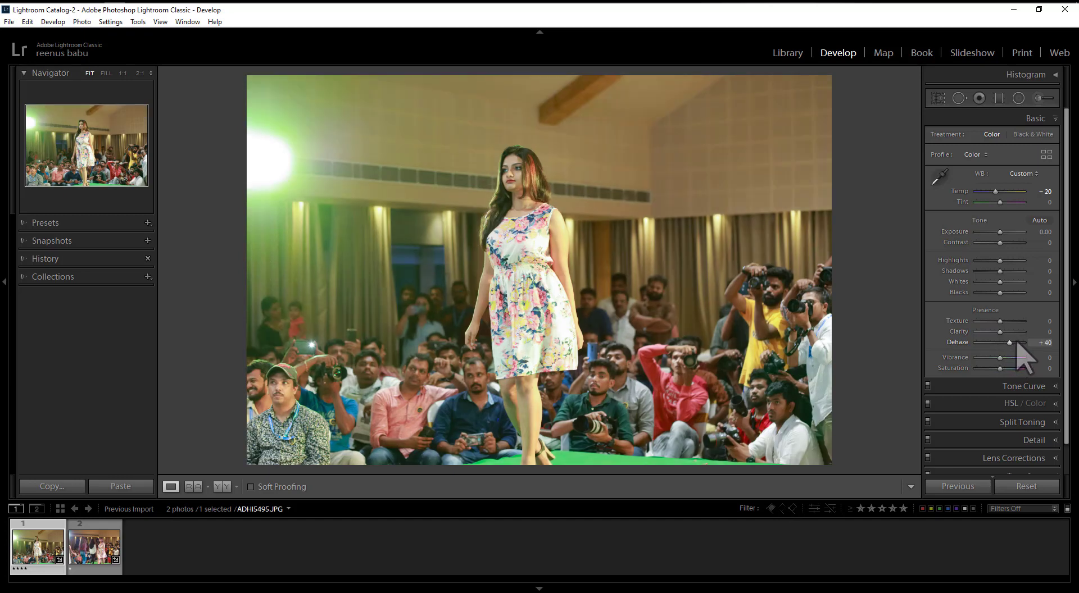
Step: On ADHI5495.JPG, set Dehaze +71, lower Vibrance, and lift Shadows to +43
left_click(1016, 343)
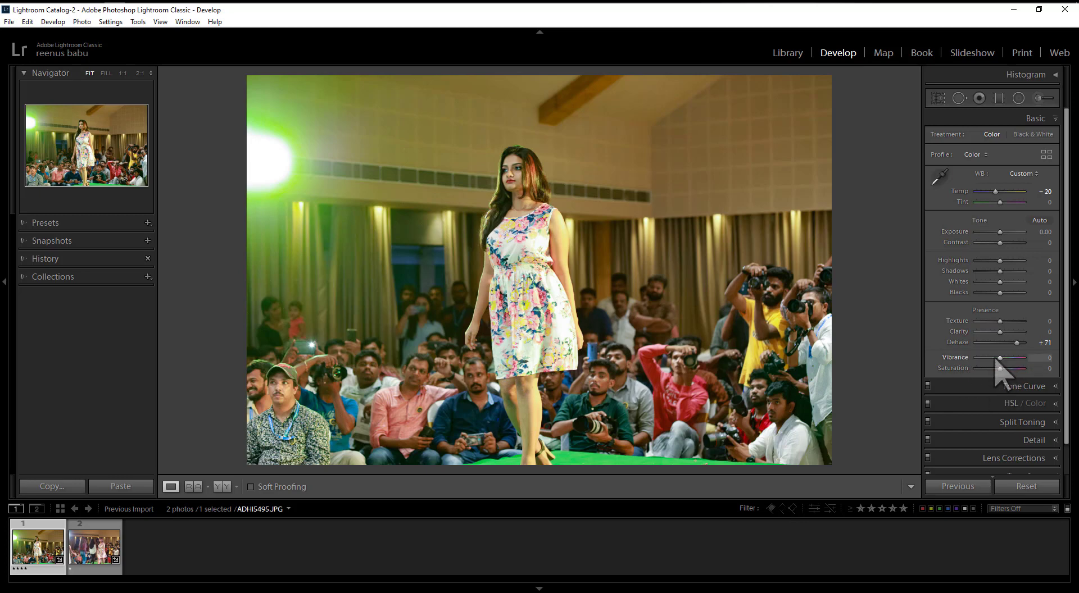
left_click_drag(995, 361, 996, 361)
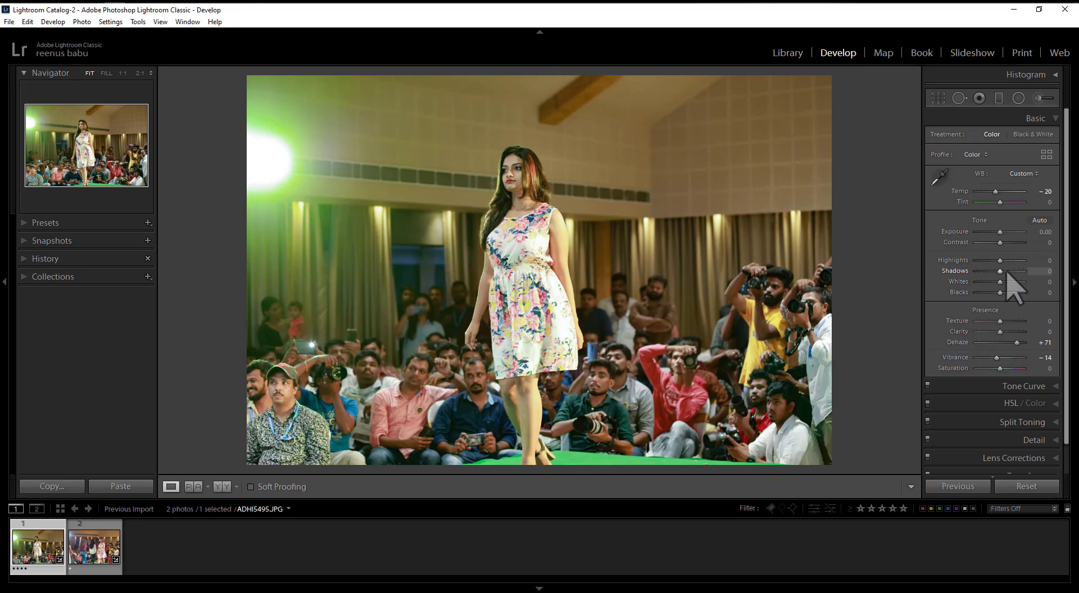
left_click_drag(1009, 272, 1012, 273)
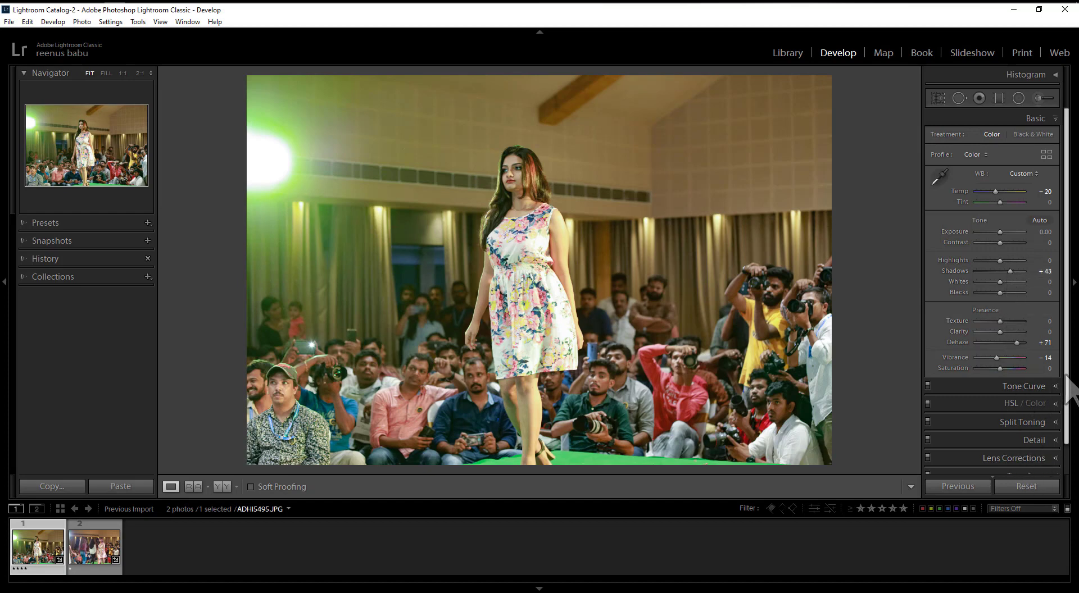
scroll(1068, 394, "down", 2)
Step: Set Blue Primary Saturation to +52 in Calibration and toggle Before/After to compare
left_click(1018, 465)
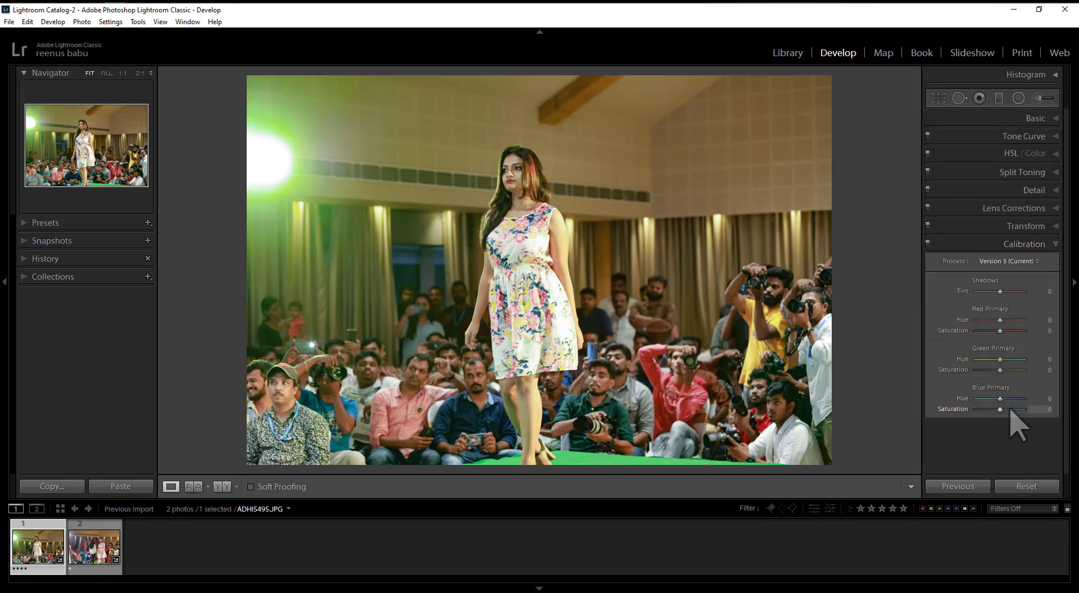
left_click(1012, 410)
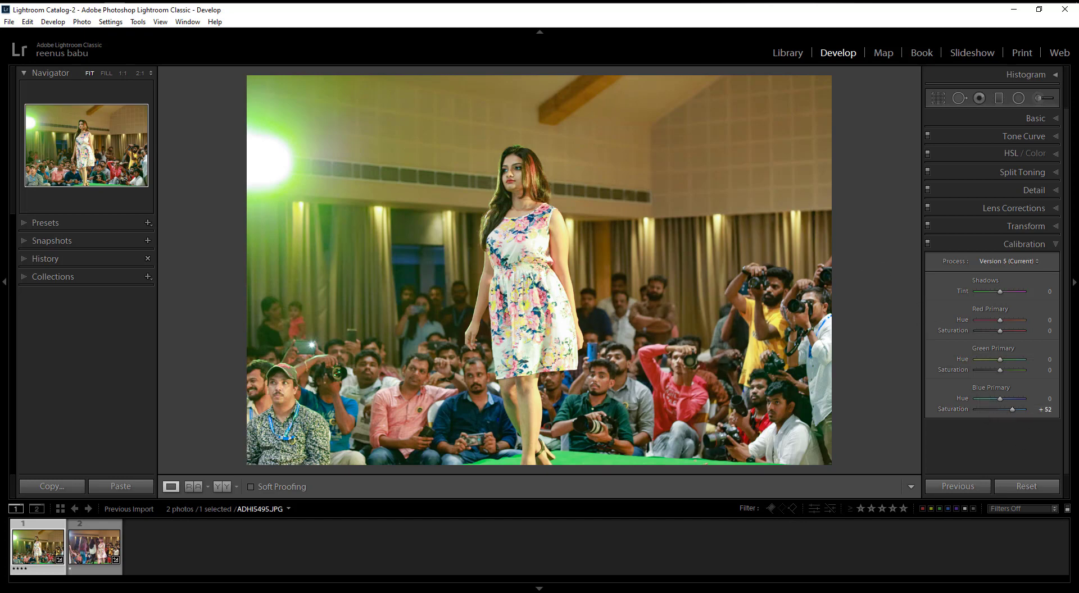
key("backslash")
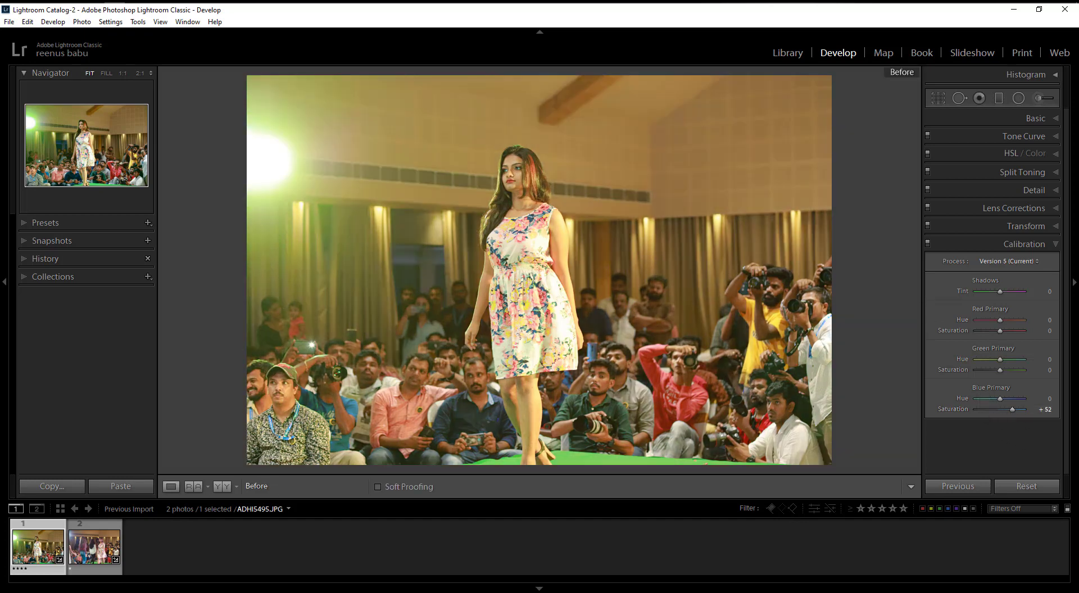
key("backslash")
key("backslash")
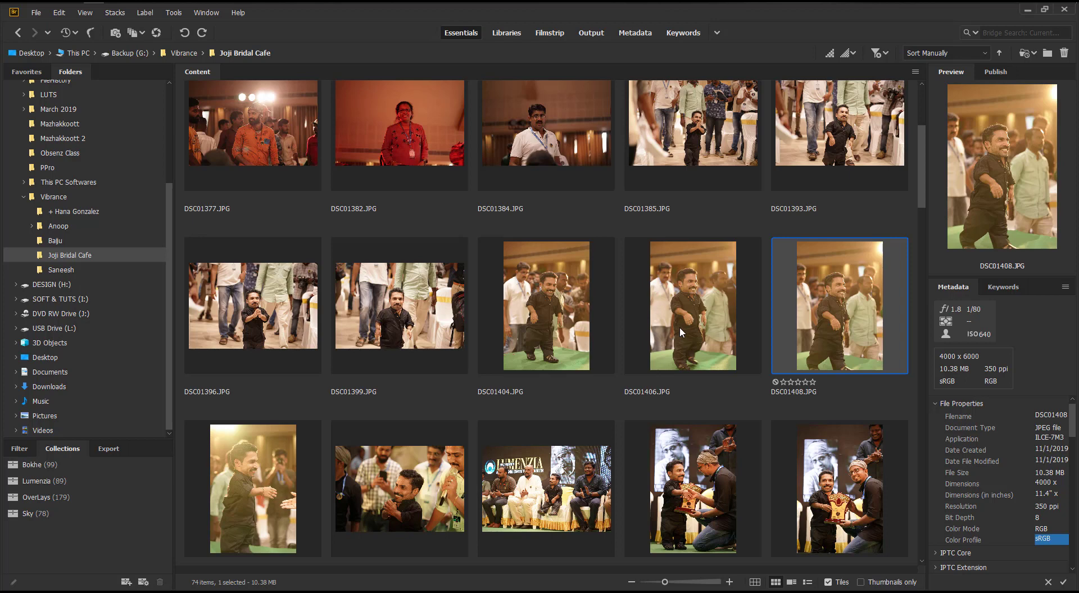
Step: Open DSC01408.JPG in Camera Raw from its context menu in Bridge
key("shift+F10")
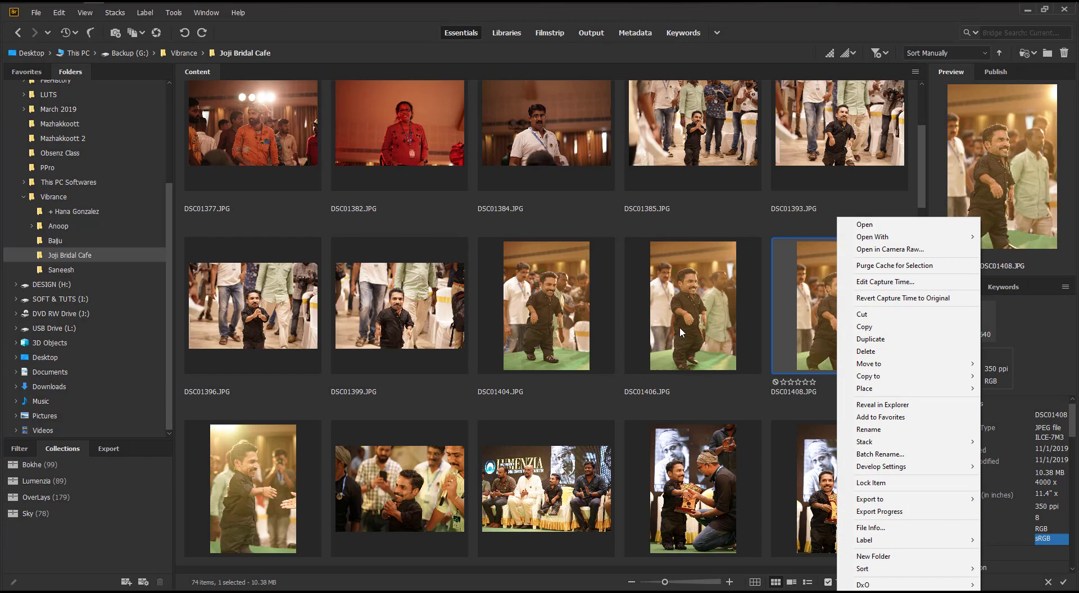
left_click(884, 248)
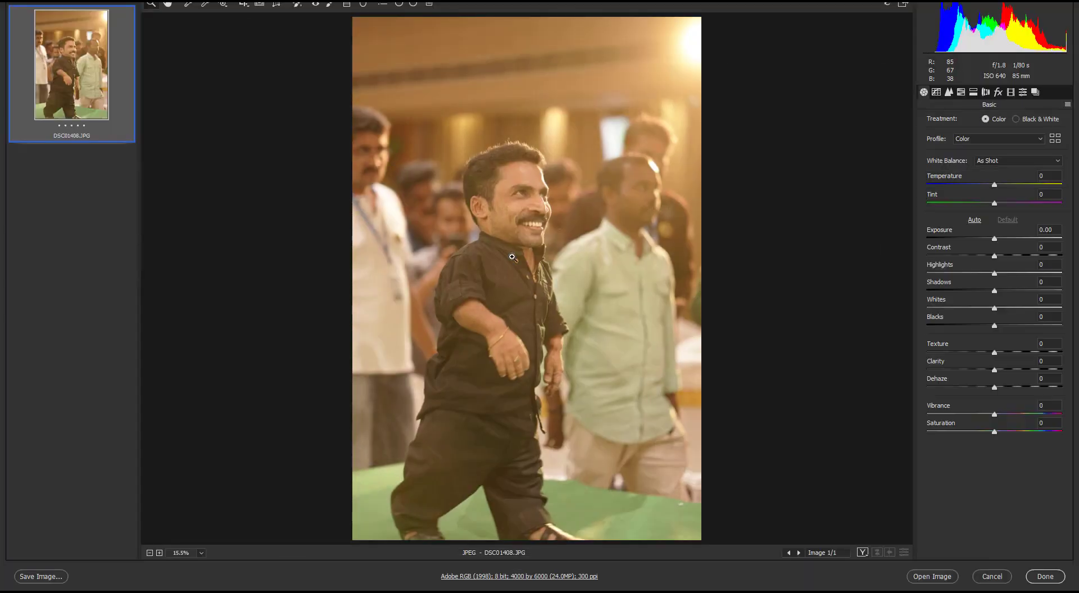
Step: Zoom in on the man's face, then set Dehaze +65, Vibrance −17 and Shadows +28
left_click_drag(512, 226, 518, 289)
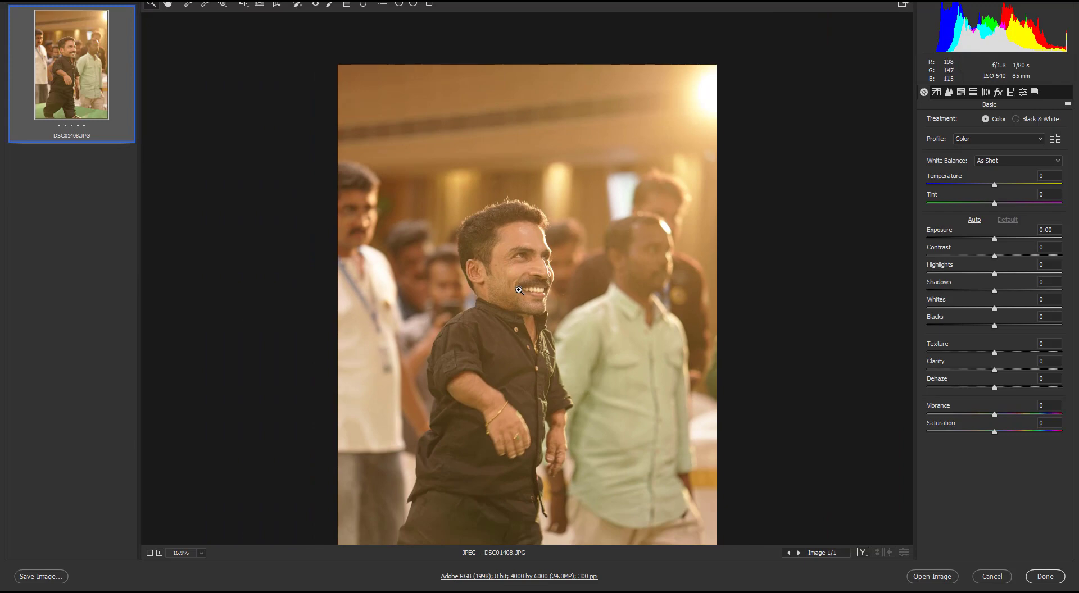
left_click_drag(518, 289, 502, 267)
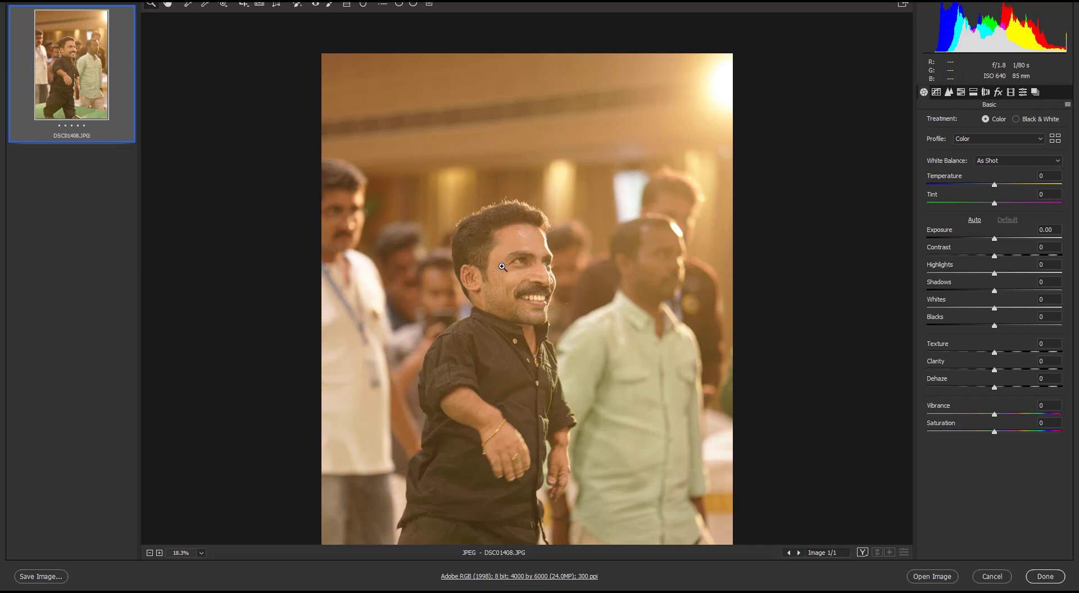
left_click_drag(994, 387, 1039, 388)
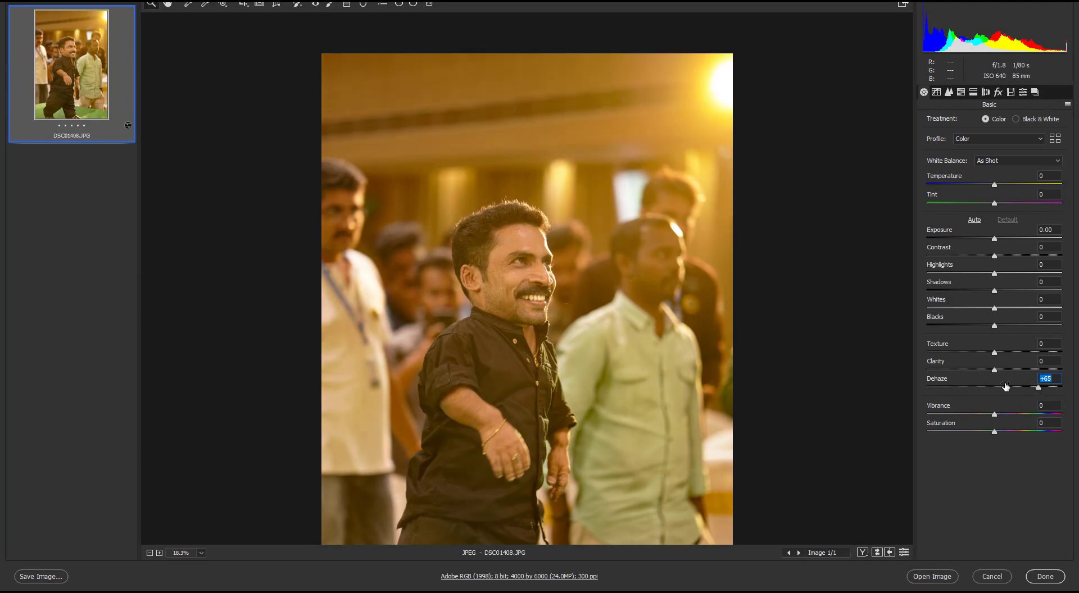
mouse_move(994, 414)
left_mouse_down()
mouse_move(971, 416)
mouse_move(983, 416)
left_mouse_up()
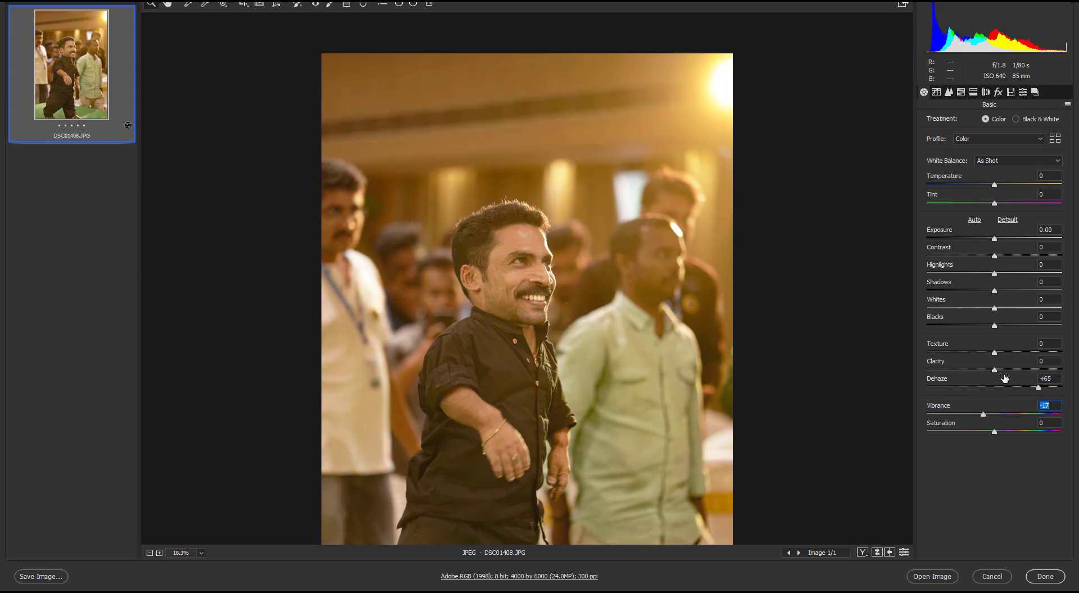
left_click(1013, 290)
key("shift+Tab")
key("shift+Tab")
key("shift+Tab")
key("shift+Tab")
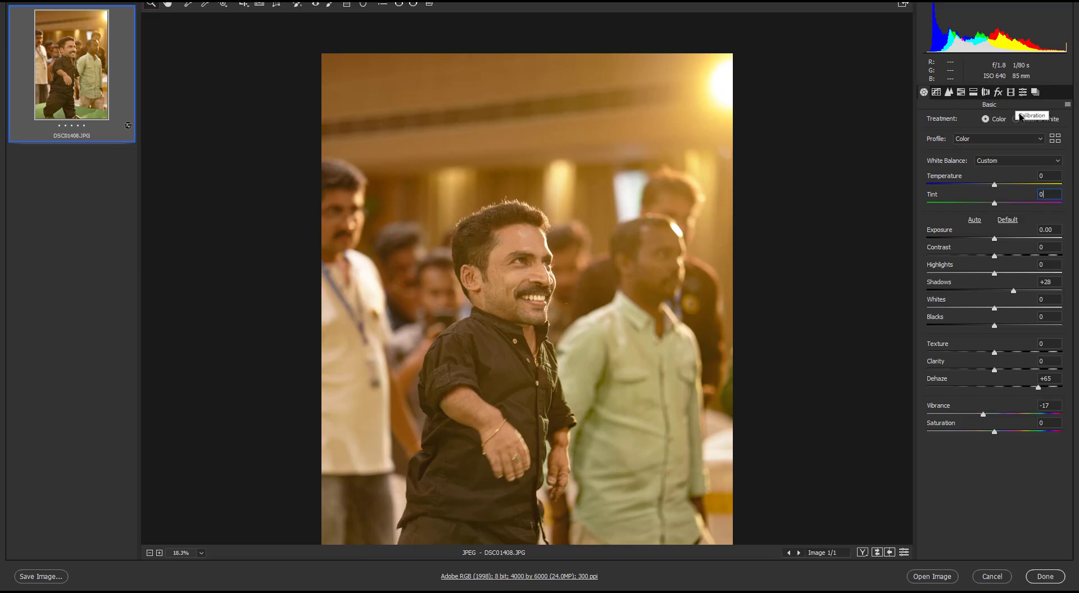
Step: Raise Calibration Blue Primary Saturation to +33 and compare it against the pre-boost settings
left_click(1010, 92)
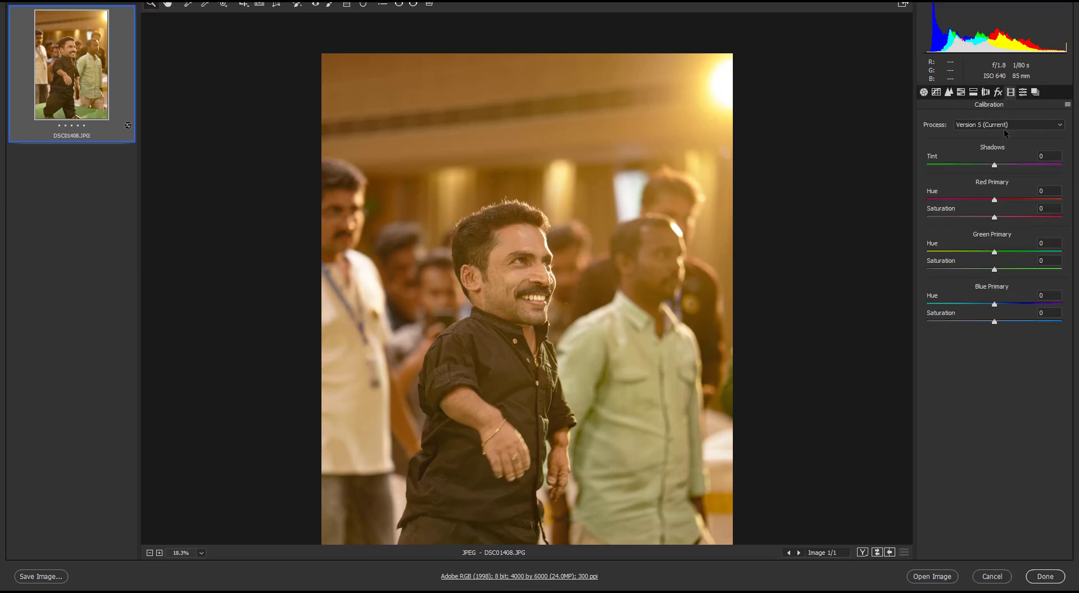
left_click_drag(994, 321, 1022, 321)
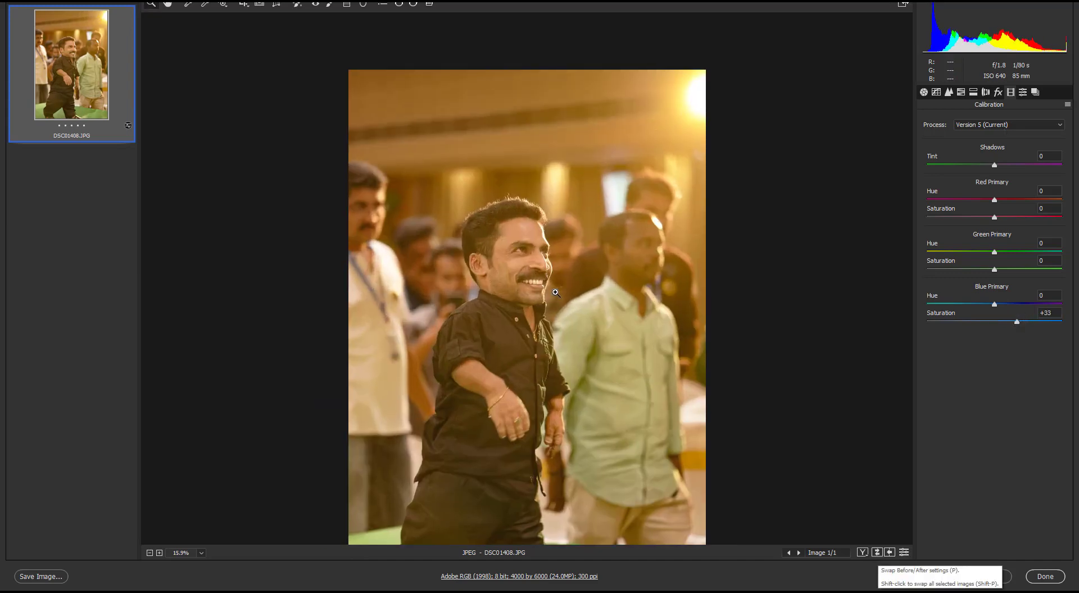
left_click(877, 552)
left_click(877, 553)
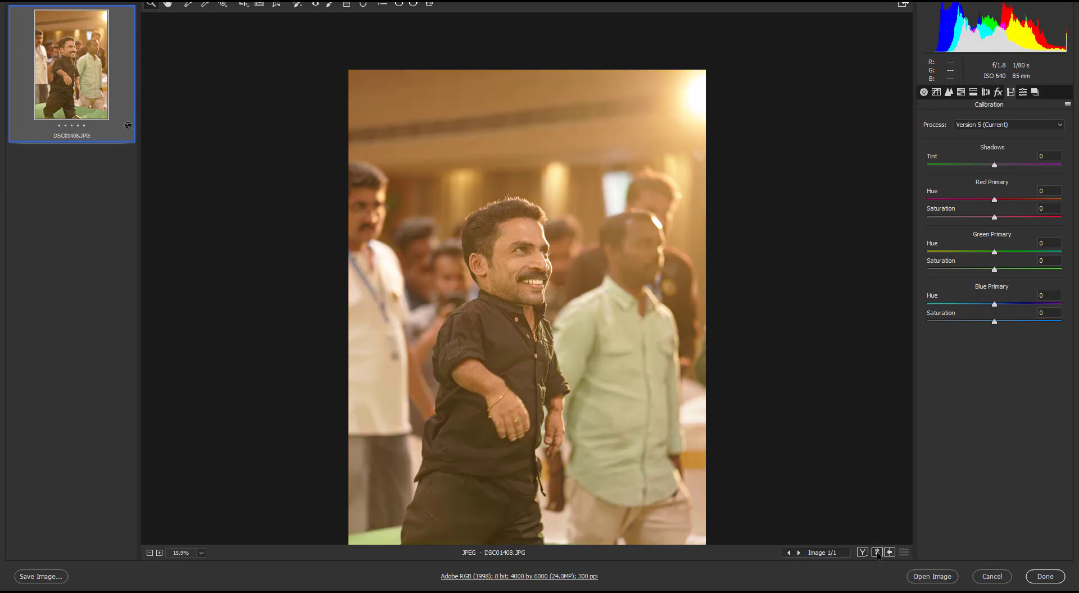
Step: In the Basic panel, set Texture to +13 and Clarity to +21 on the portrait
left_click(936, 92)
left_click(524, 300)
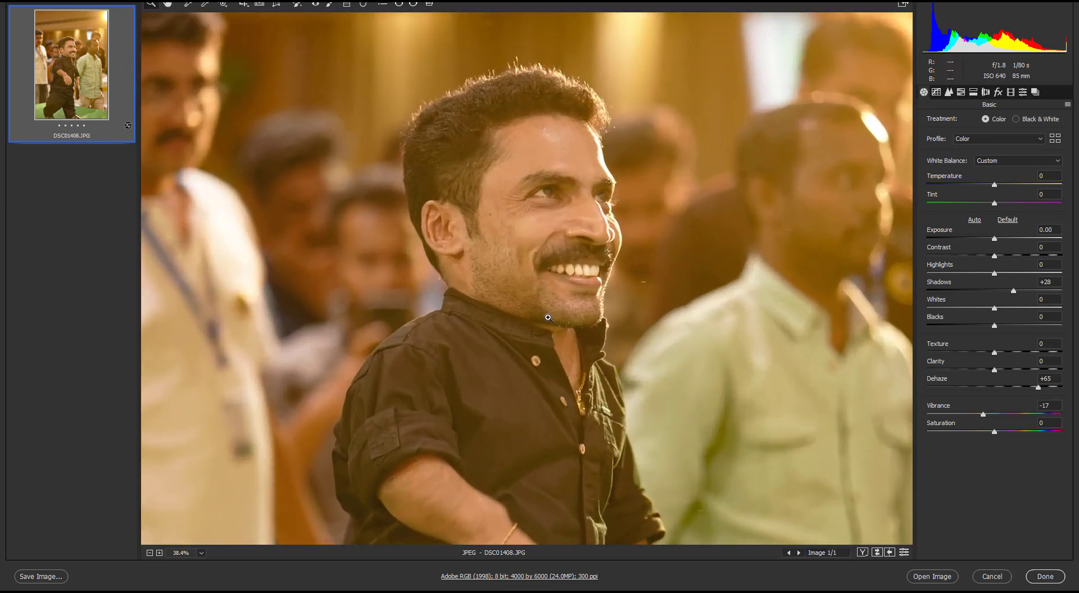
left_click(1014, 353)
left_click_drag(1014, 352, 1003, 353)
left_click(1013, 370)
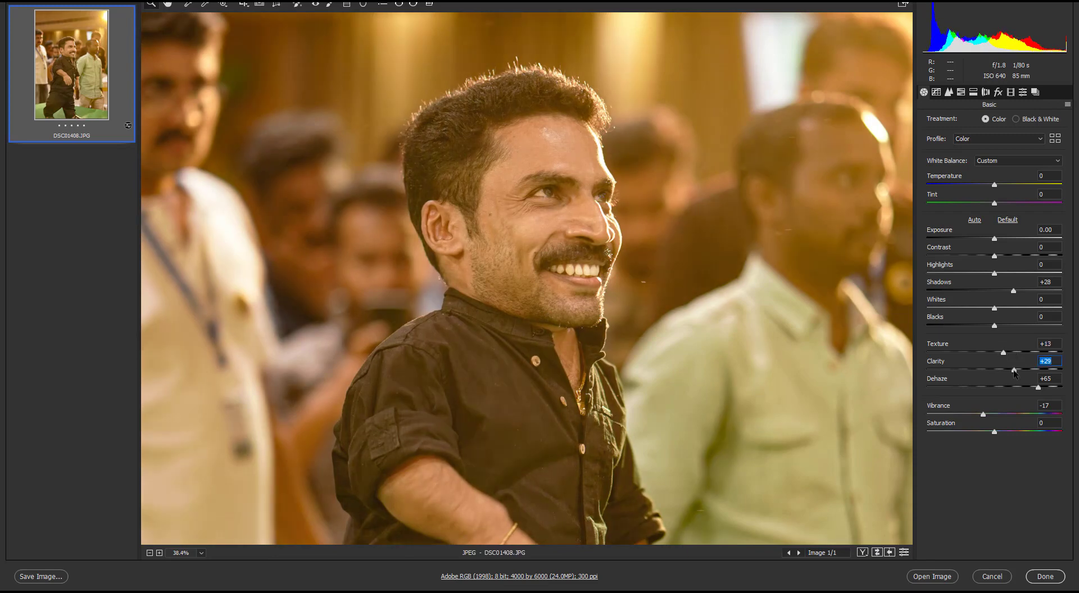
left_click_drag(1014, 370, 1008, 370)
Step: Compare the edits against default settings, then show Before/After side by side
key("ctrl+0")
left_click(588, 288)
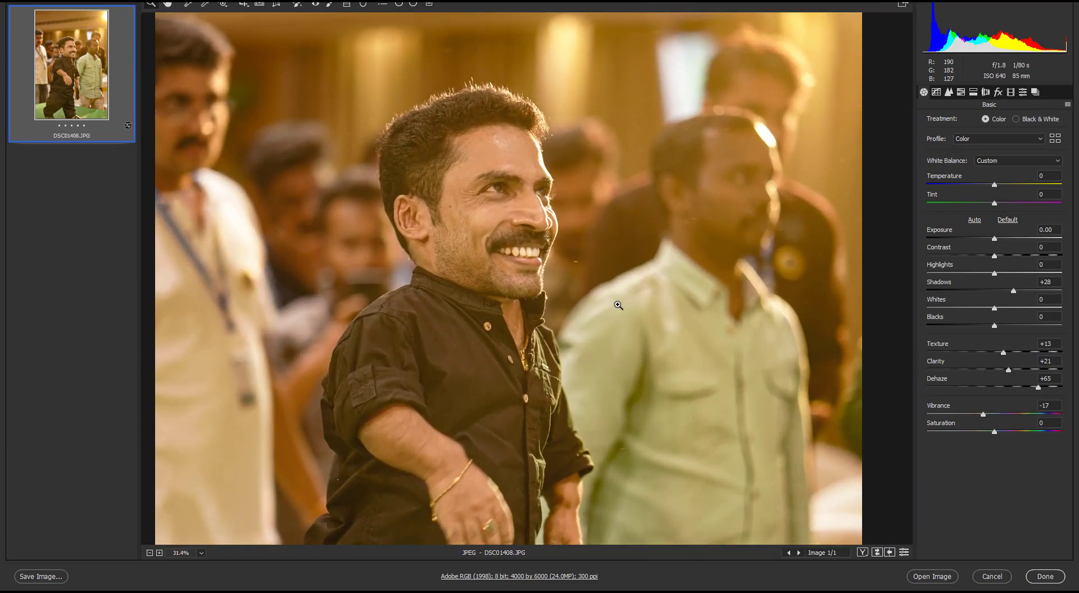
key("ctrl+r")
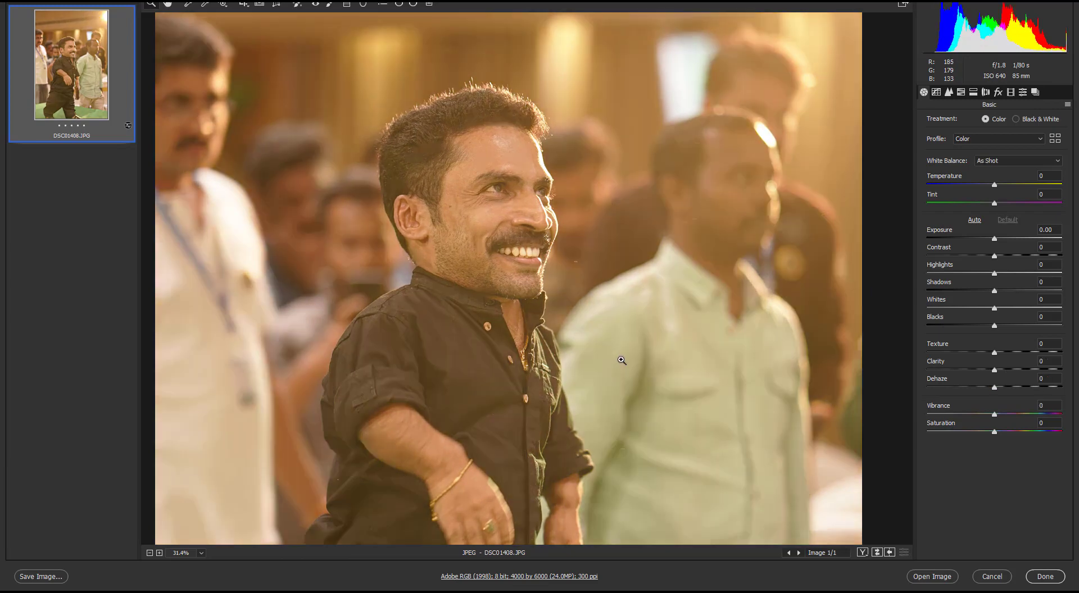
key("p")
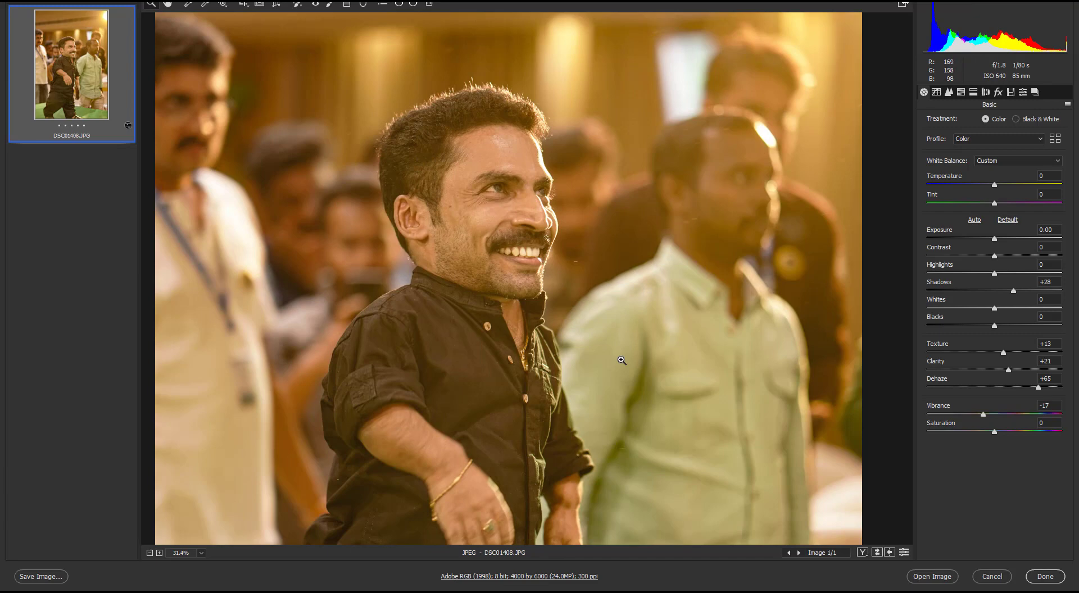
key("q")
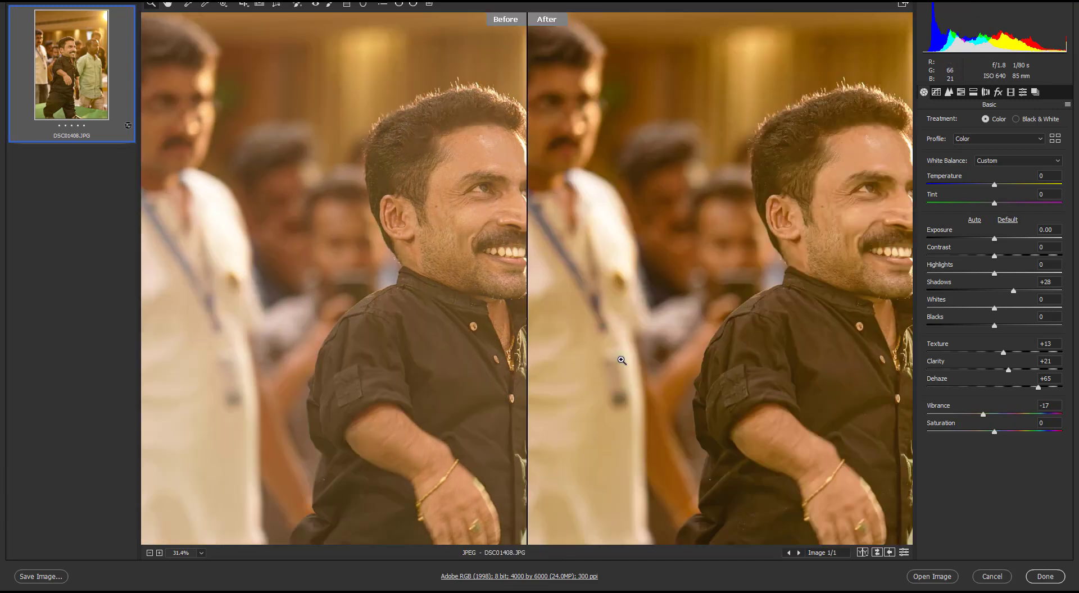